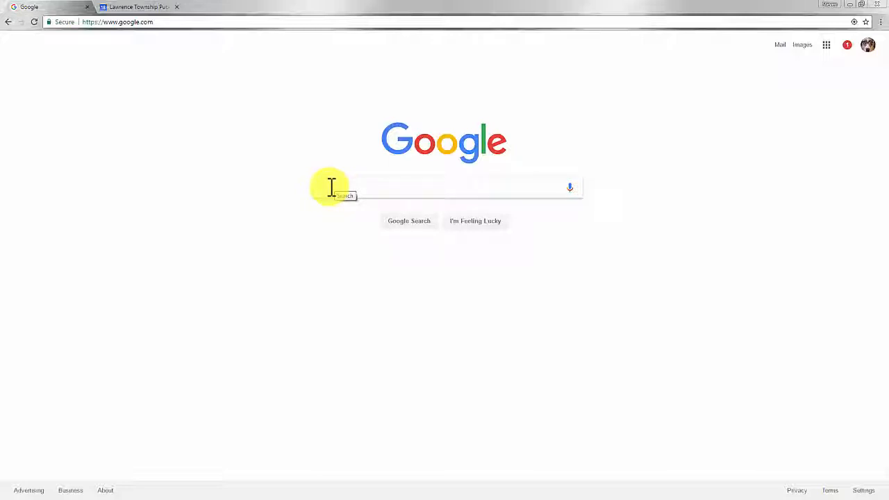
# Step: Search Google for "o365" and open the Microsoft account sign-in page from the results
pyautogui.click(331, 186)
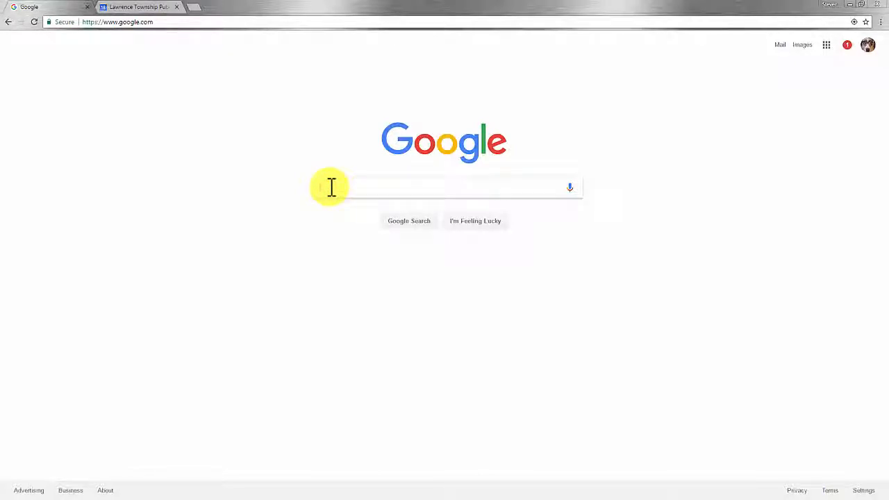
pyautogui.write('o365')
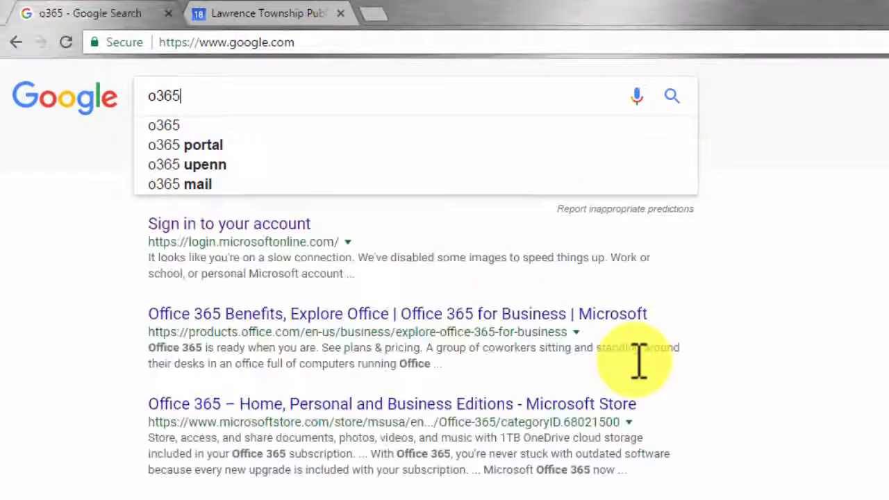
pyautogui.press('Return')
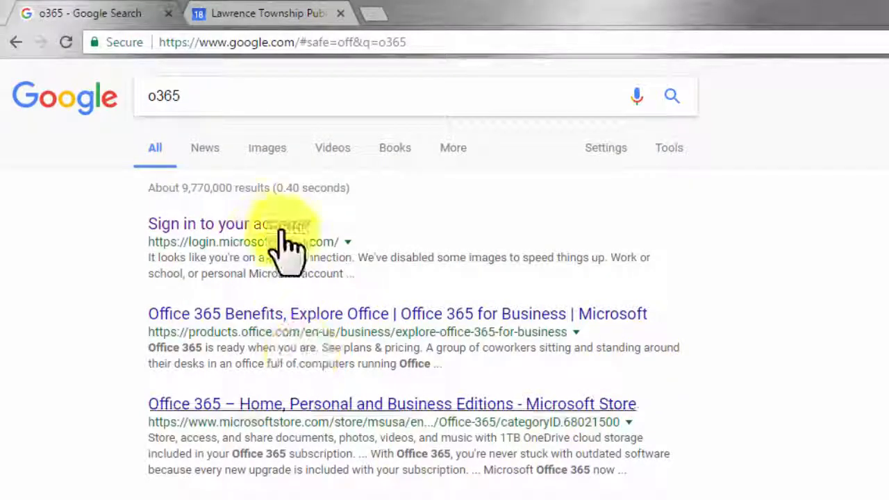
pyautogui.click(255, 236)
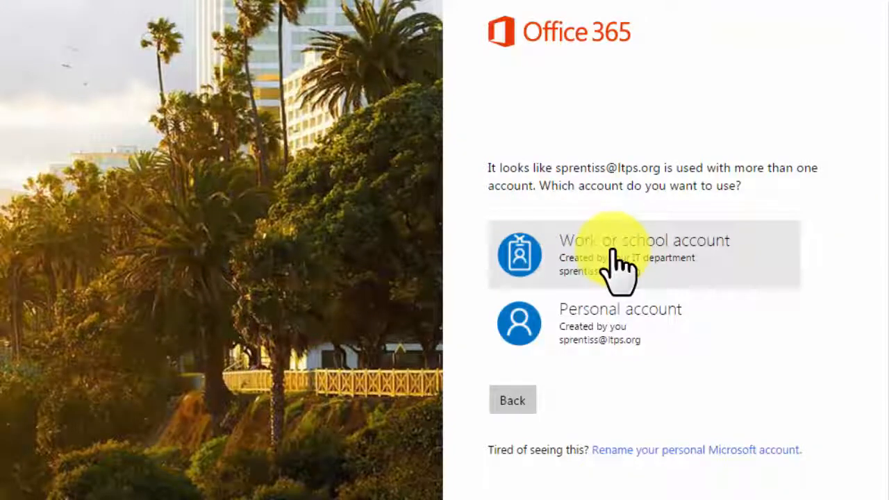
# Step: Sign in to Office 365 with the work or school account and open the Calendar app
pyautogui.click(618, 267)
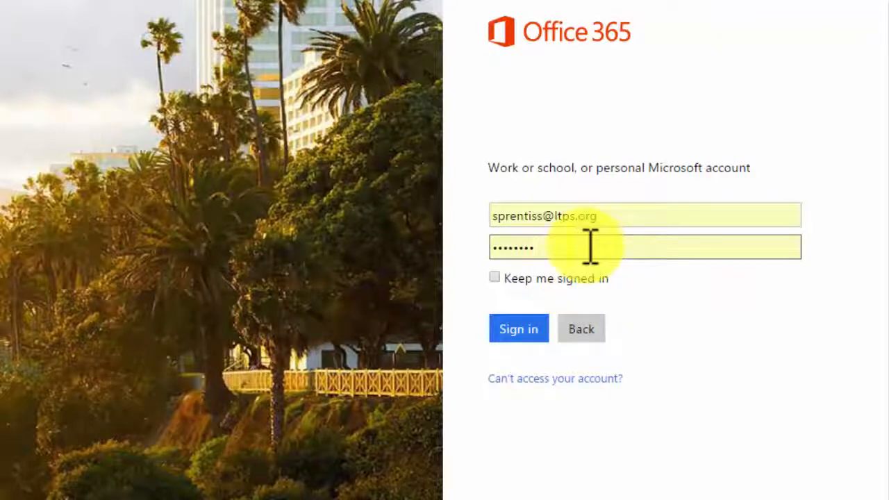
pyautogui.click(518, 333)
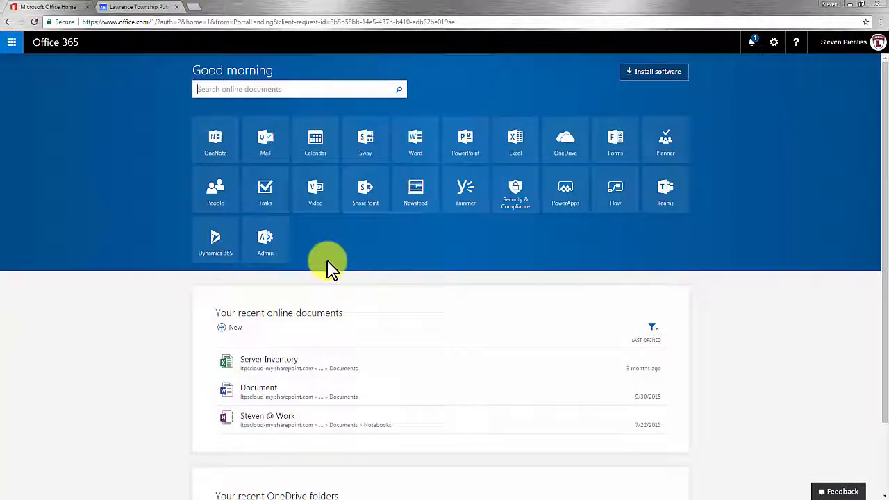
pyautogui.click(324, 154)
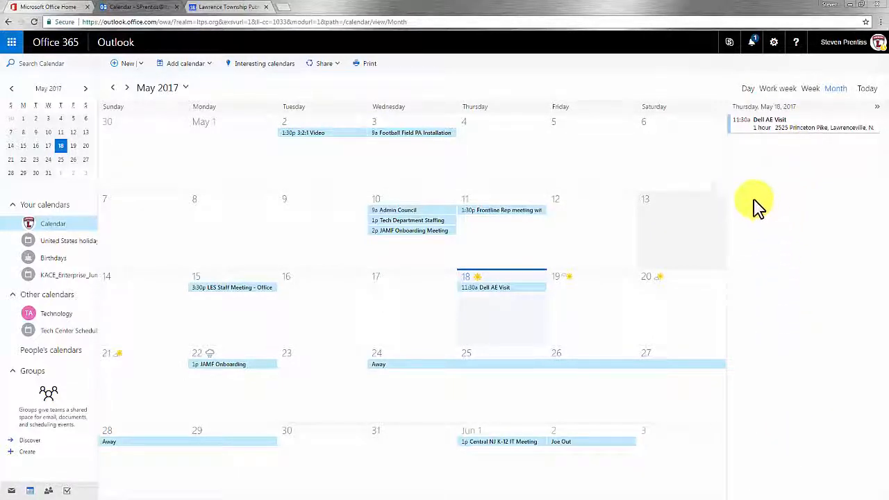
# Step: View the calendar by week, work week and day, and return to the month view
pyautogui.click(810, 88)
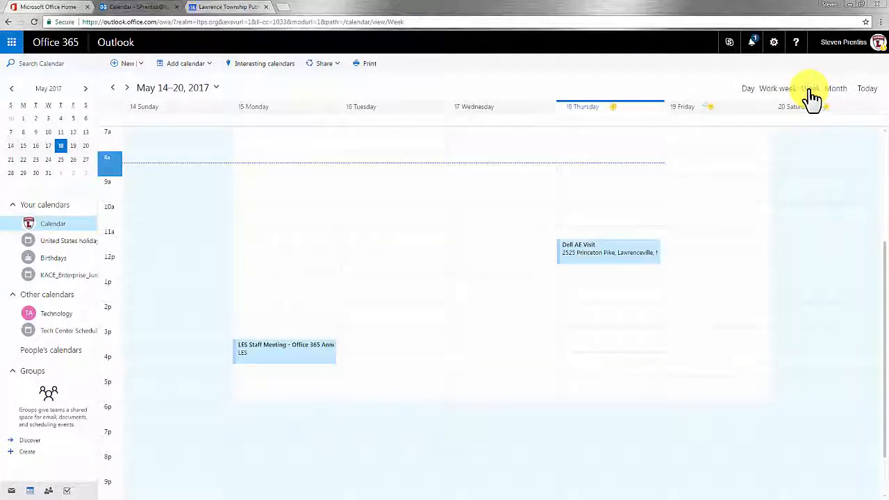
pyautogui.click(769, 94)
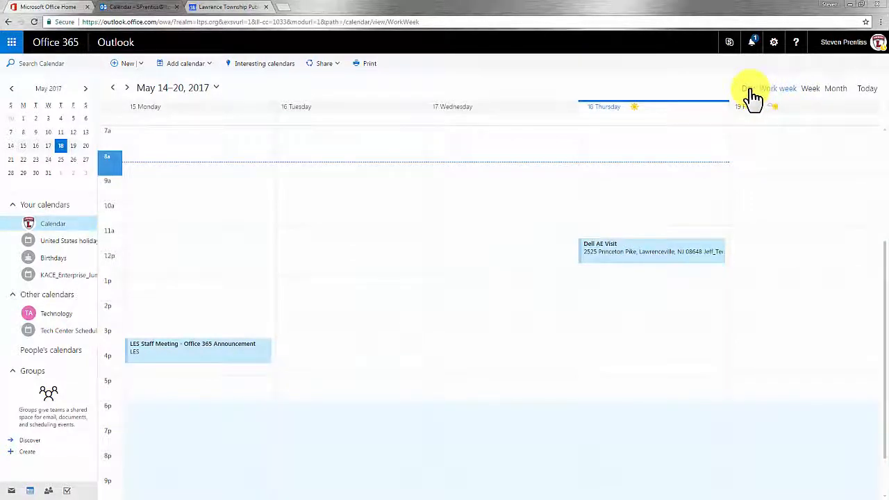
pyautogui.click(749, 94)
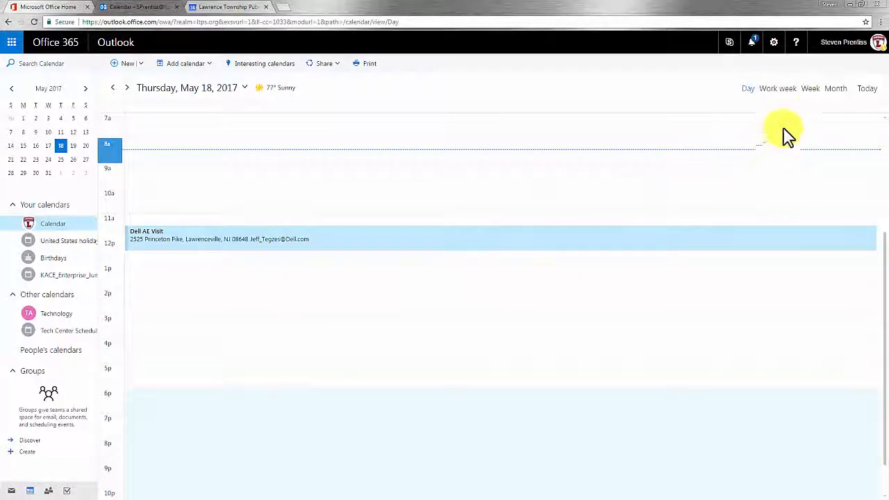
pyautogui.click(835, 91)
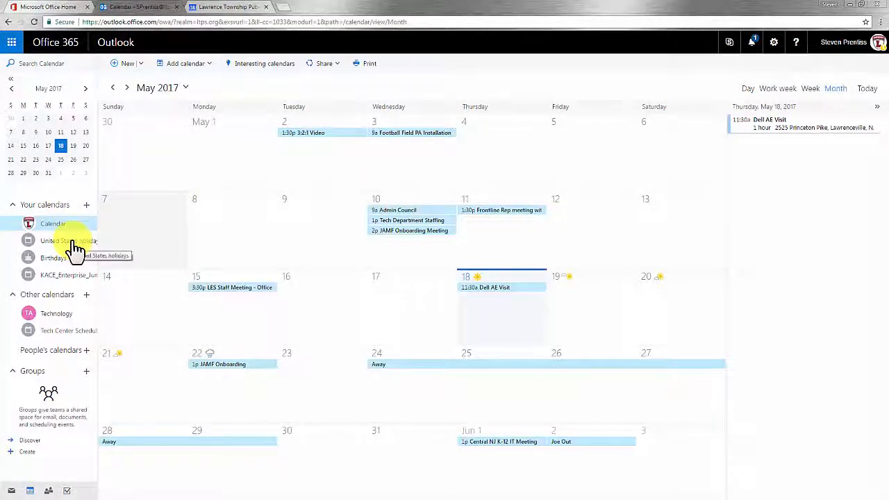
# Step: Overlay the United States holidays calendar on the month view, and show and hide the Tech Center schedule calendar
pyautogui.click(75, 248)
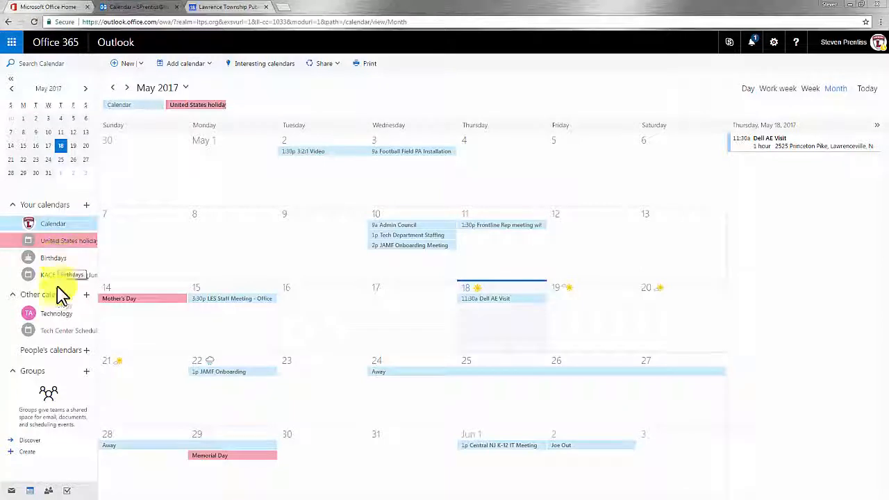
pyautogui.click(60, 333)
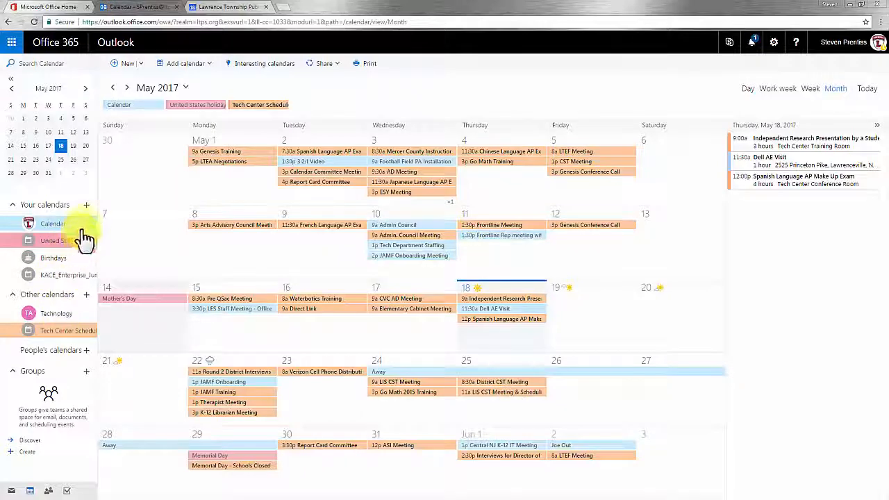
pyautogui.click(55, 339)
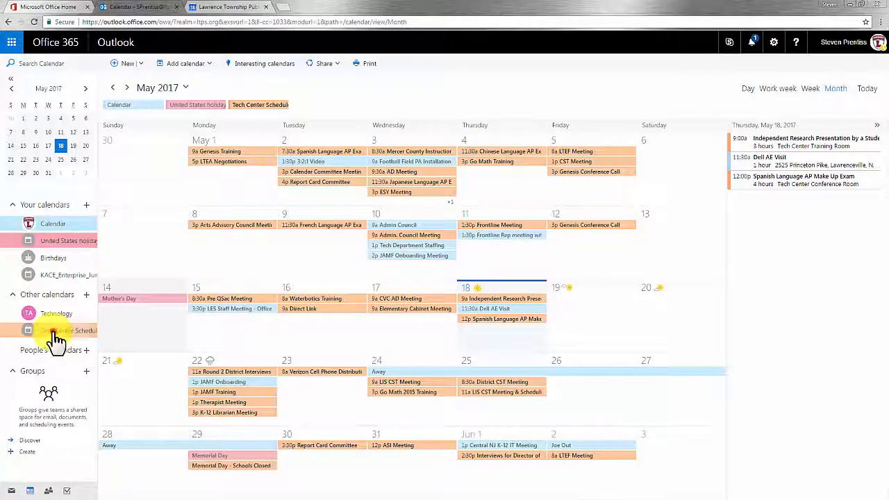
pyautogui.click(55, 339)
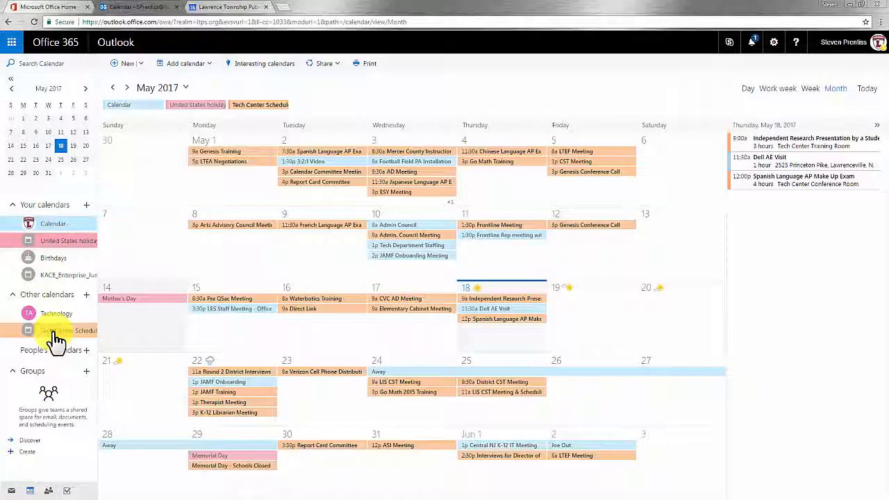
pyautogui.click(56, 339)
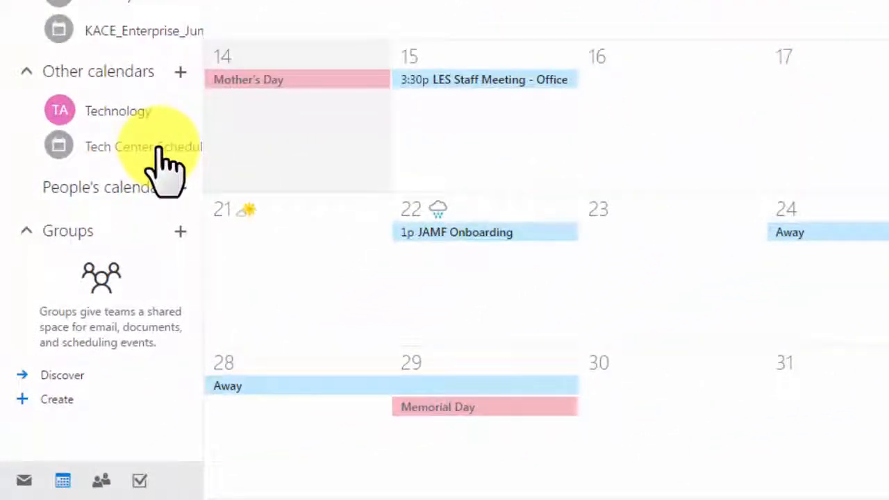
# Step: Set the Tech Center schedule calendar's color to yellow, show it to check the color, and hide it again
pyautogui.rightClick(160, 149)
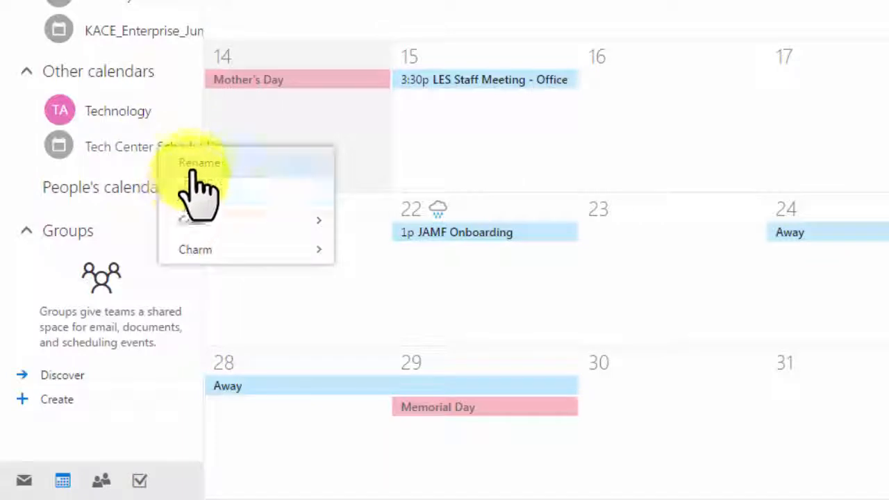
pyautogui.moveTo(203, 223)
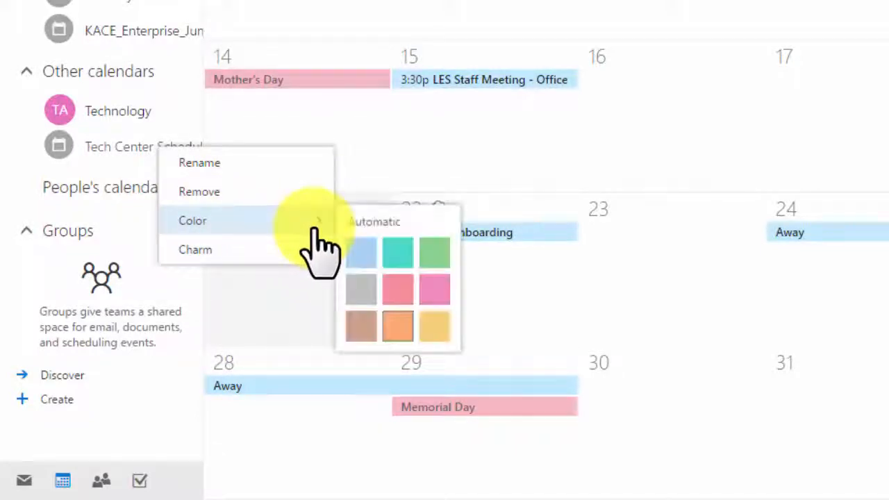
pyautogui.click(438, 325)
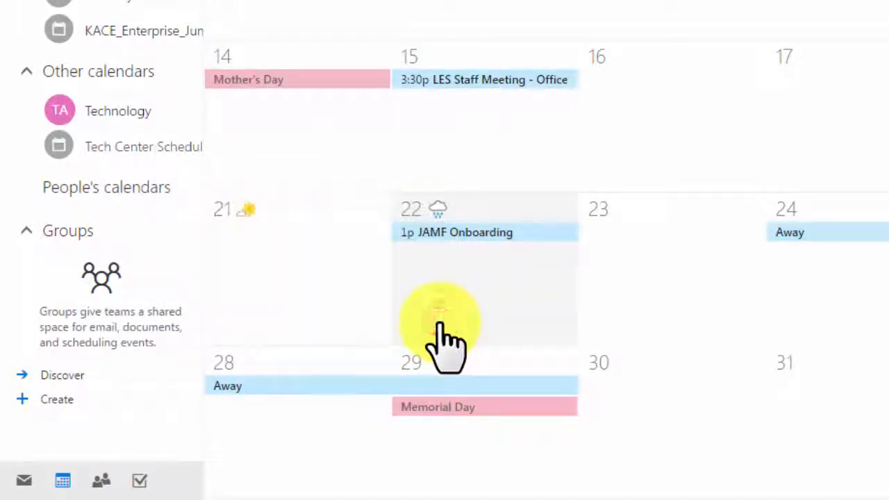
pyautogui.click(142, 153)
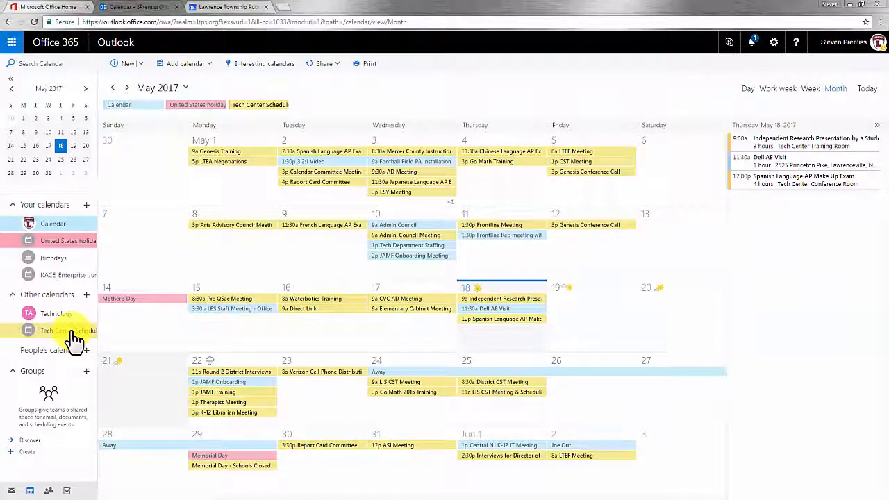
pyautogui.click(70, 331)
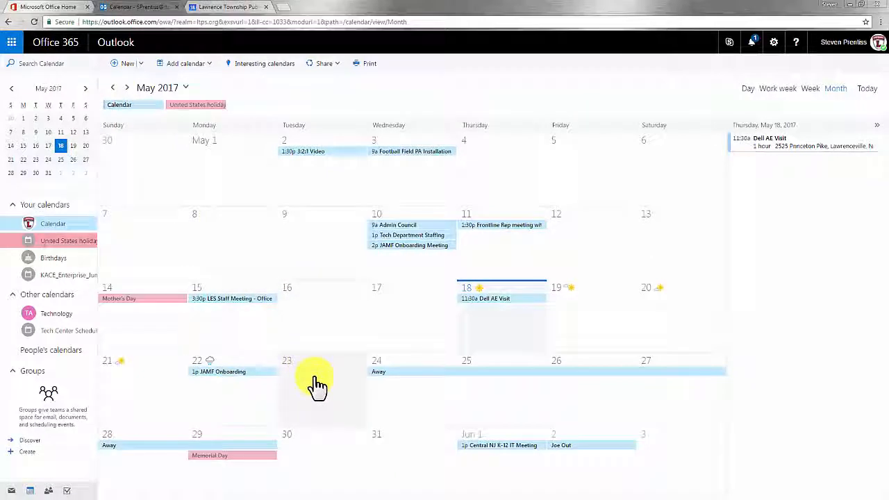
# Step: Create an event on May 23 titled "Meeting with vendor" with Technology Center Training Room as its location
pyautogui.doubleClick(317, 382)
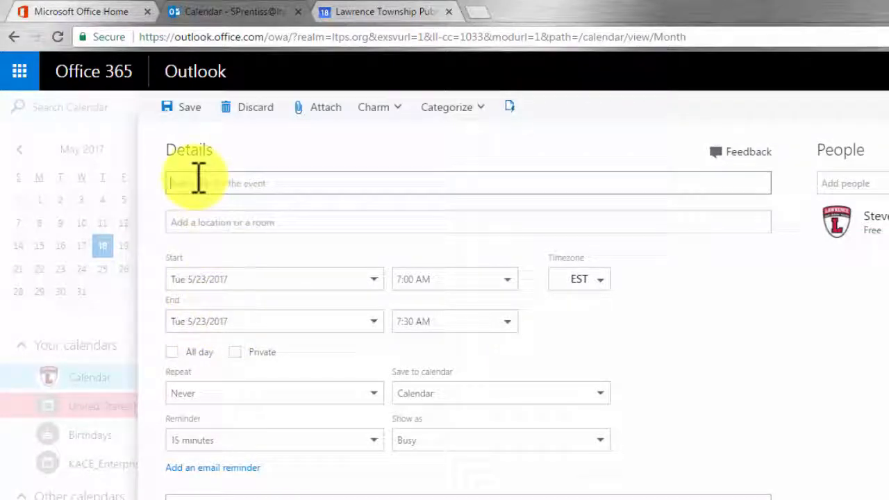
pyautogui.write('Meeting with vendor')
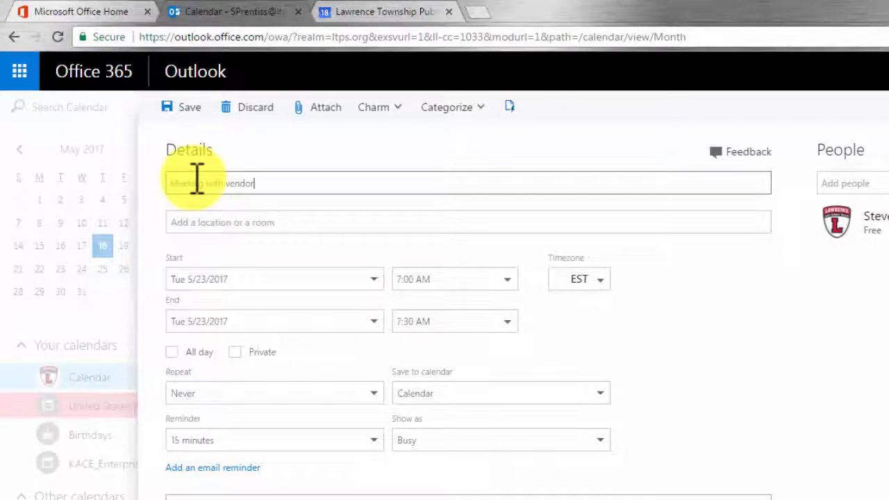
pyautogui.click(219, 223)
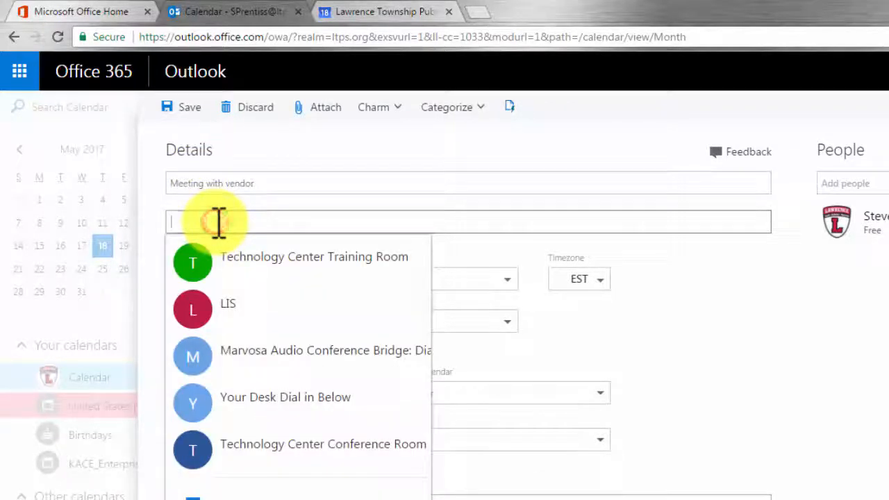
pyautogui.click(236, 261)
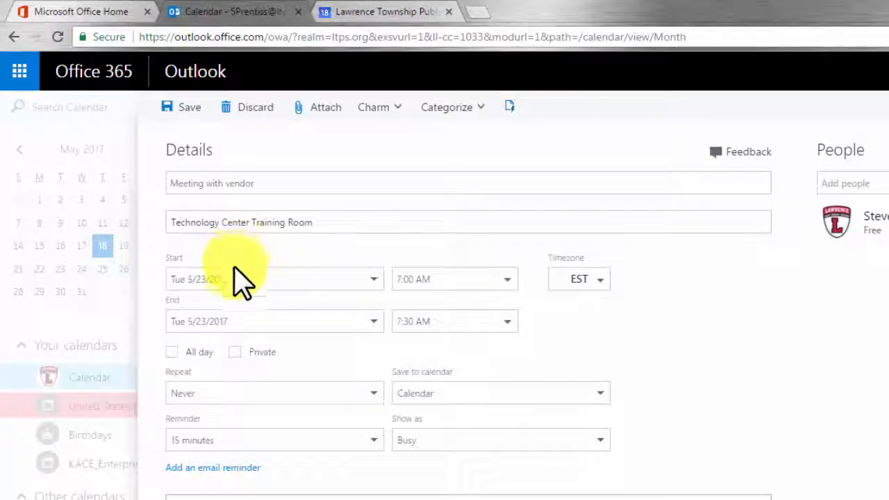
# Step: Set the event's start time to 10:00 AM and its end time to 11:00 AM
pyautogui.click(505, 280)
pyautogui.click(442, 450)
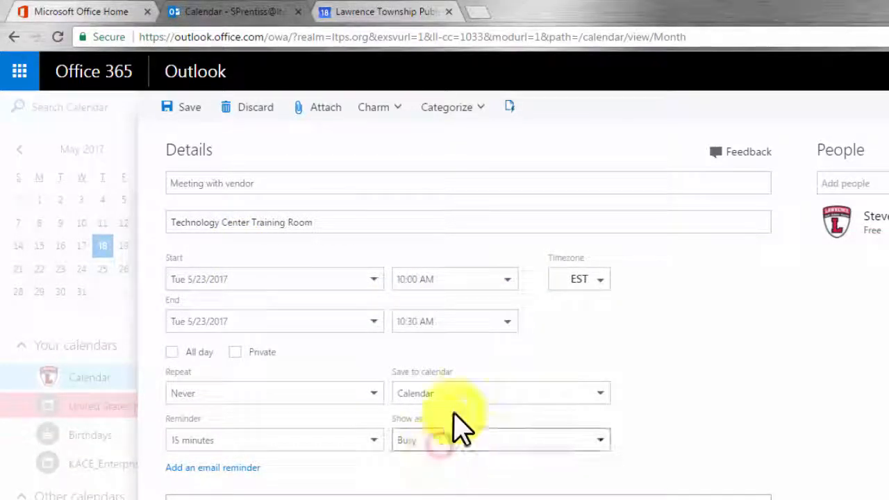
pyautogui.click(511, 322)
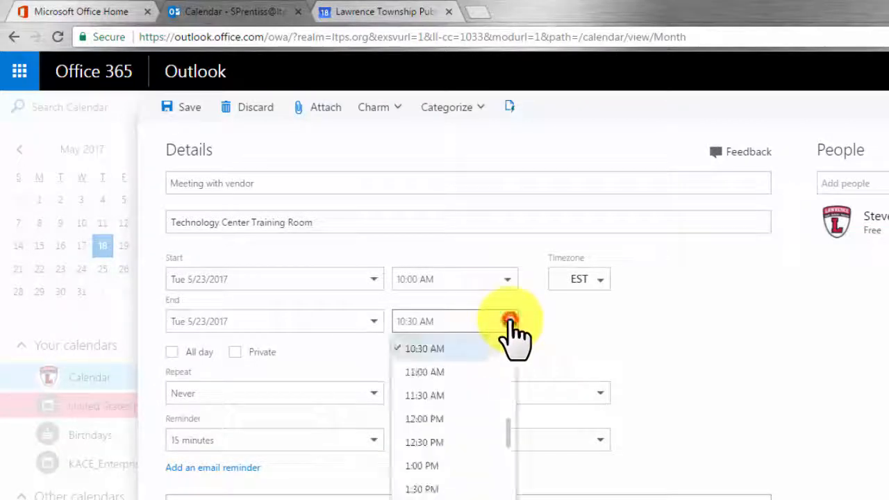
pyautogui.click(462, 372)
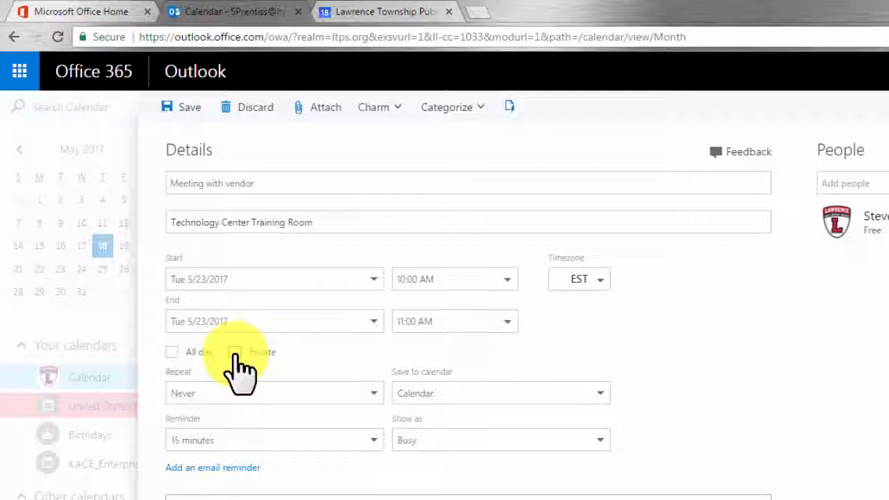
# Step: Review the event's repeat and reminder choices, and open and discard an email reminder
pyautogui.click(262, 394)
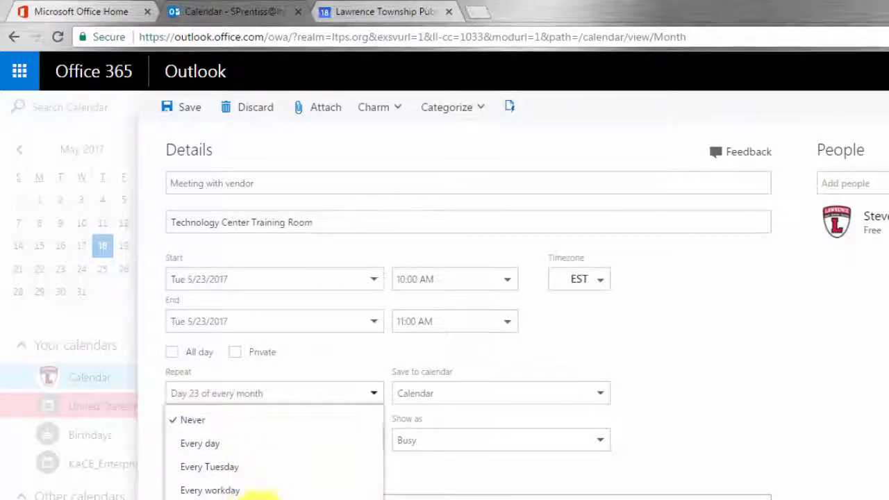
pyautogui.click(300, 357)
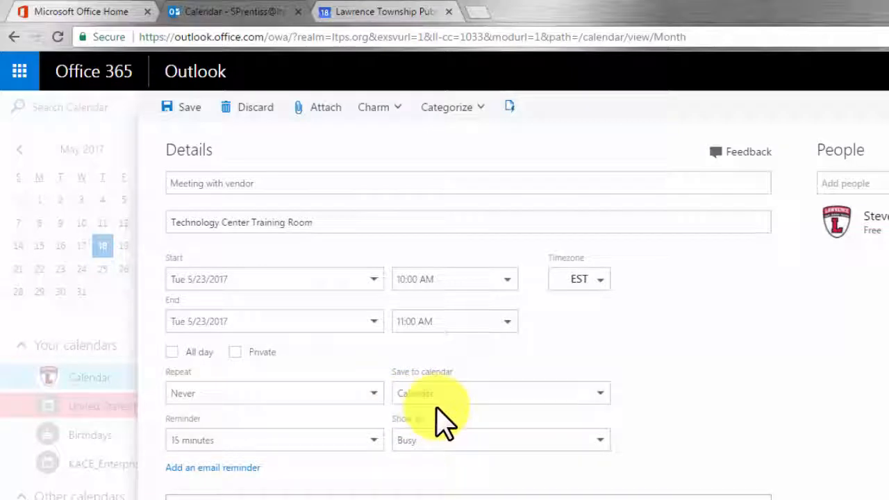
pyautogui.click(288, 455)
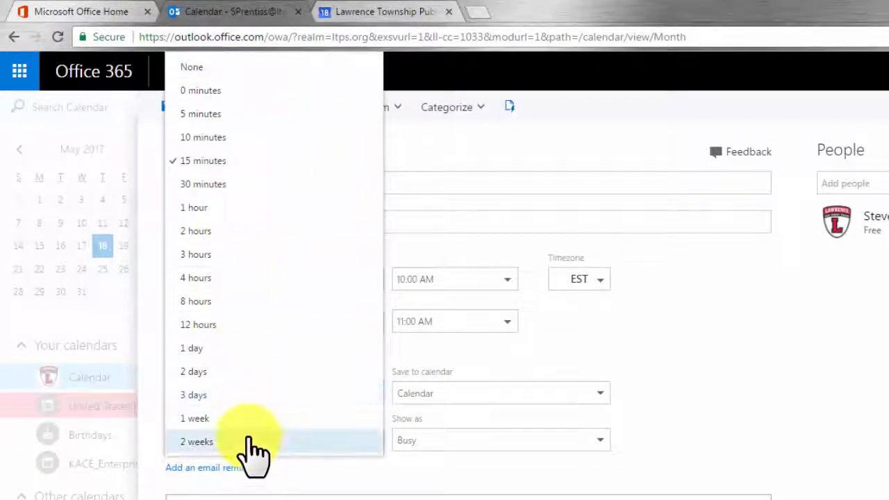
pyautogui.click(290, 465)
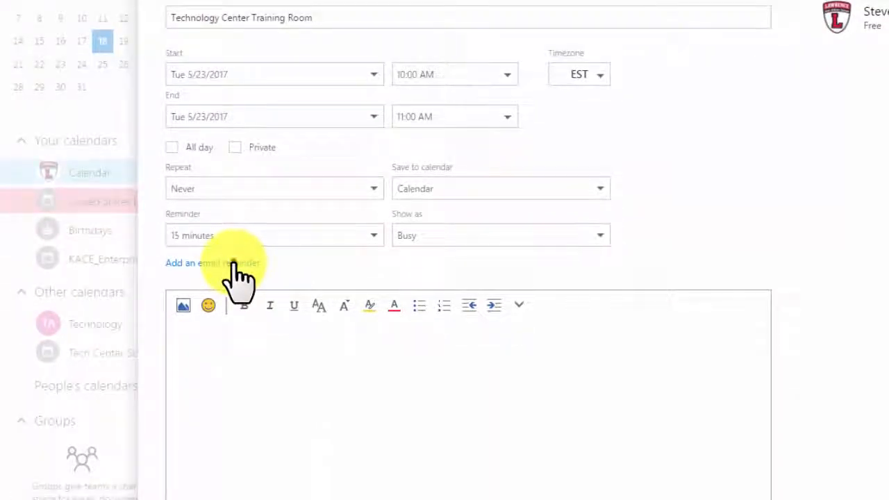
pyautogui.click(236, 324)
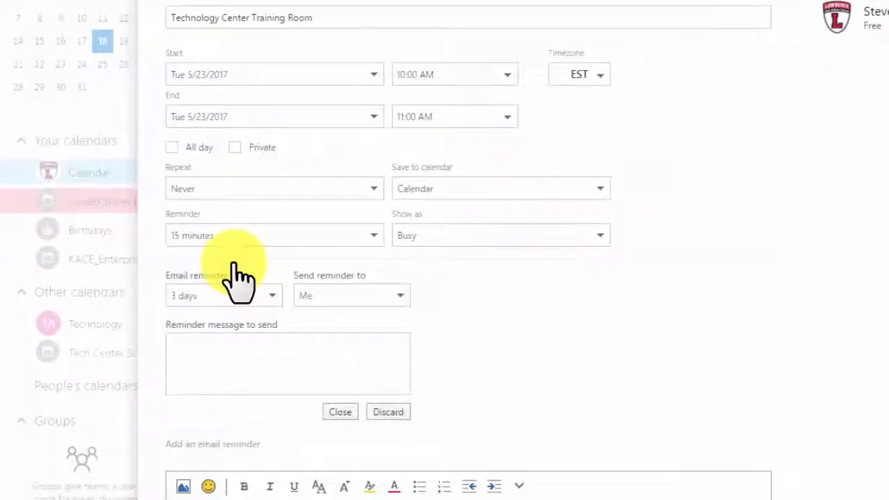
pyautogui.click(387, 414)
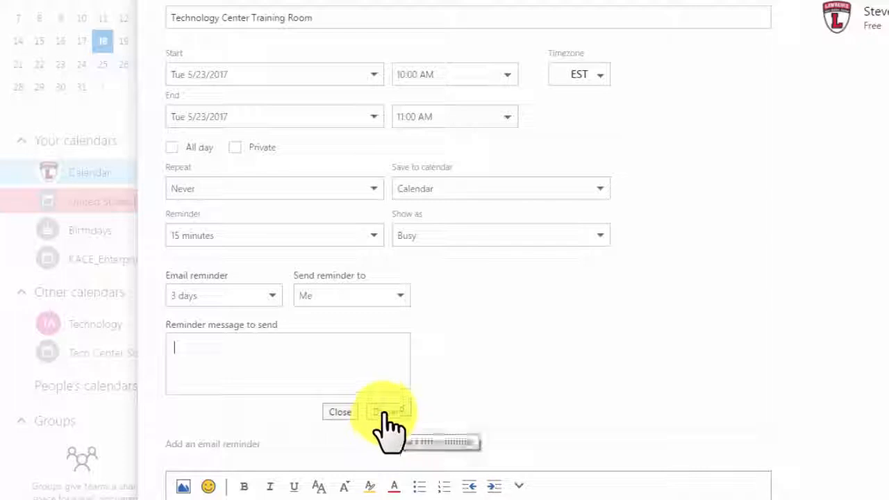
# Step: Choose Busy as the event's availability status and save the event
pyautogui.click(509, 244)
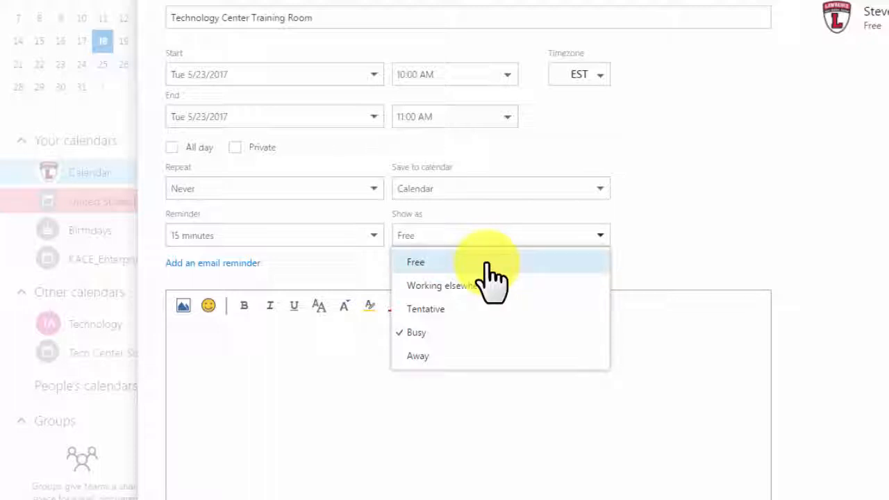
pyautogui.click(474, 341)
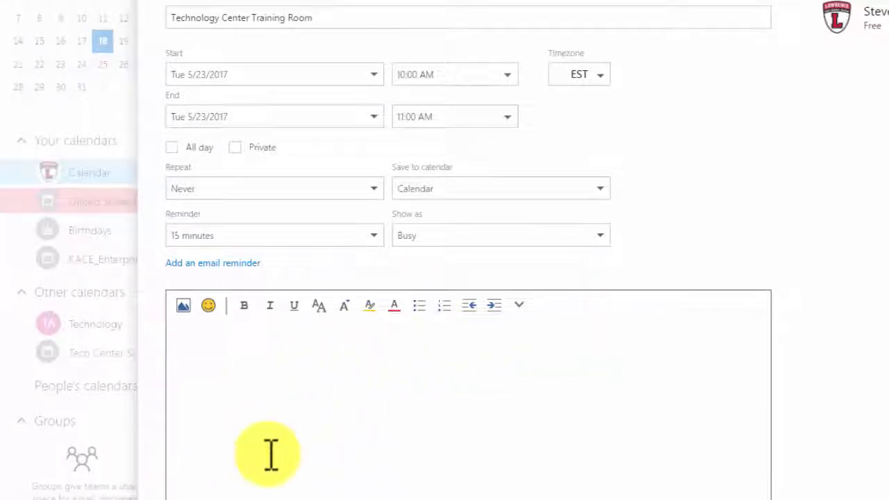
pyautogui.click(237, 346)
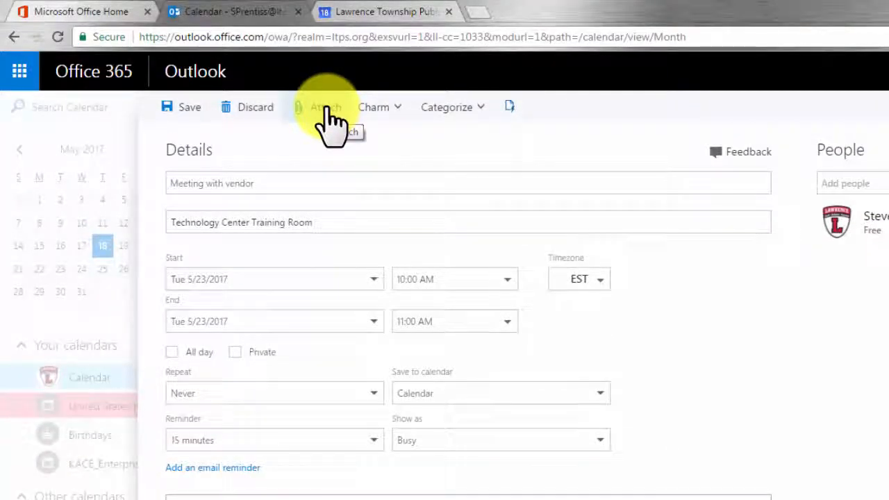
pyautogui.click(182, 108)
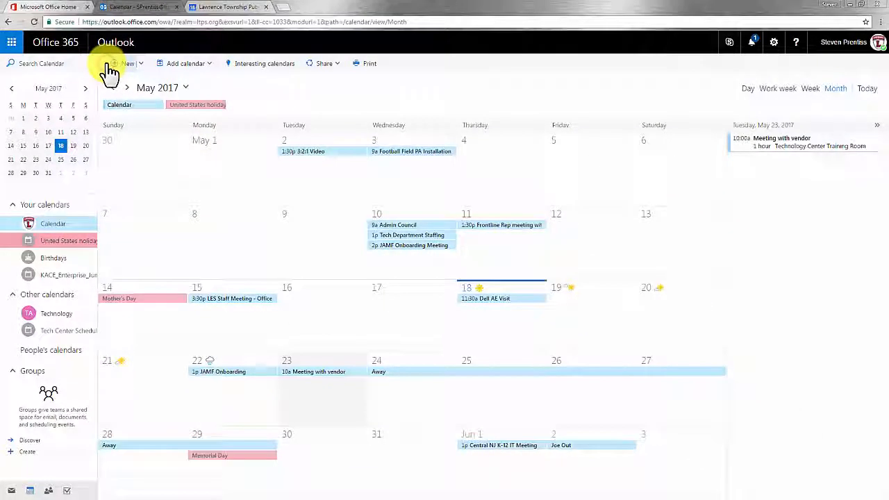